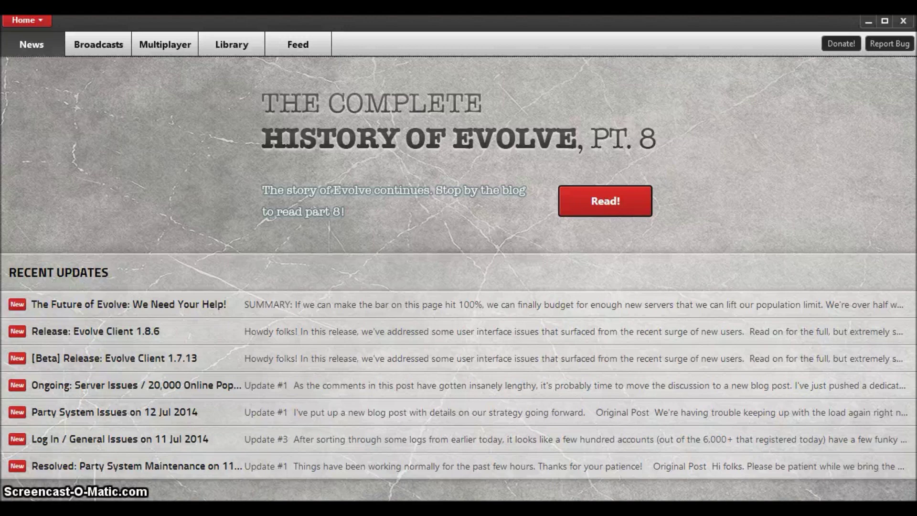
Create a new Evolve party and close the running Unturned game window
click(27, 20)
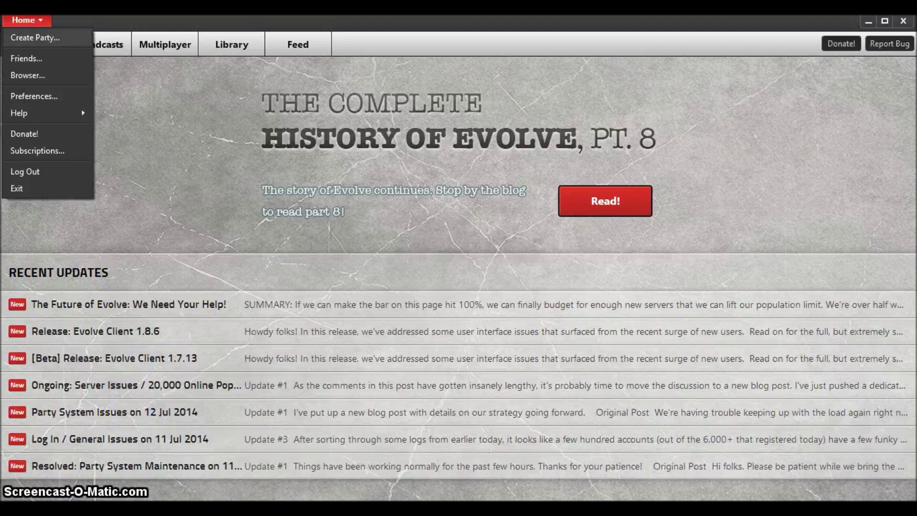
click(34, 38)
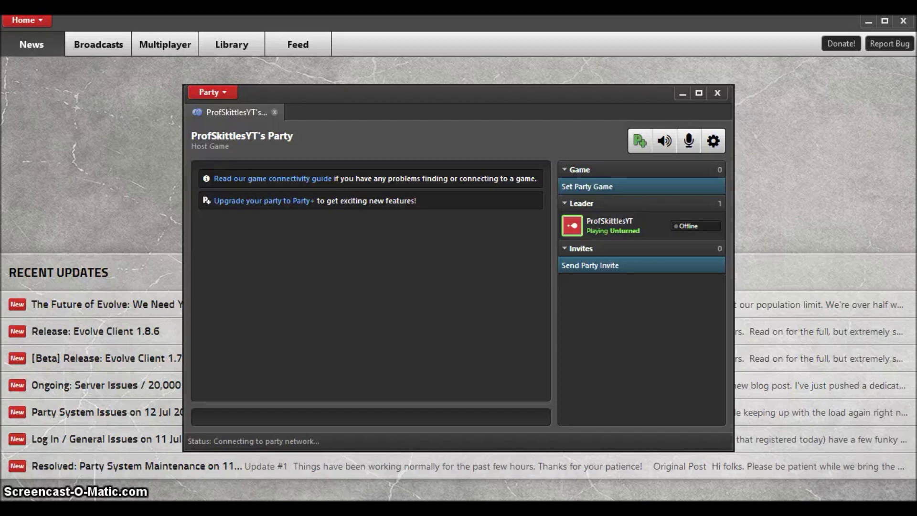
right_click(512, 509)
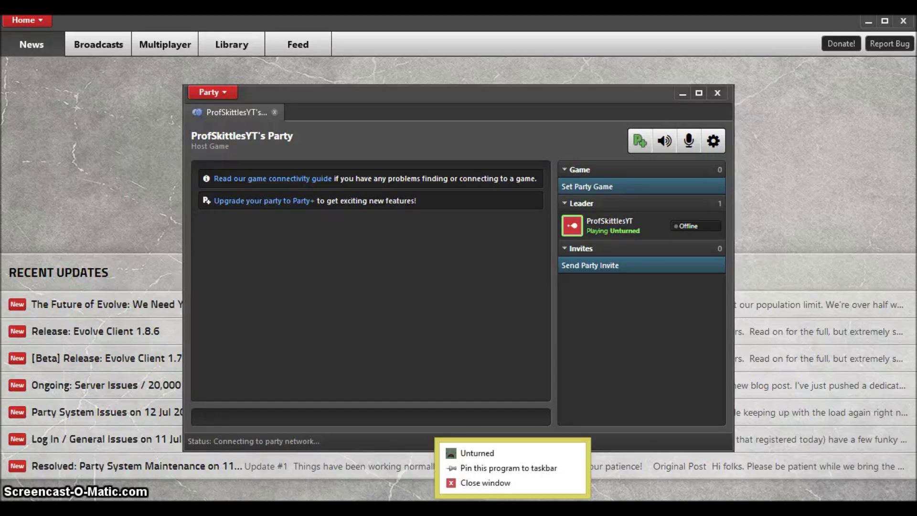
click(485, 482)
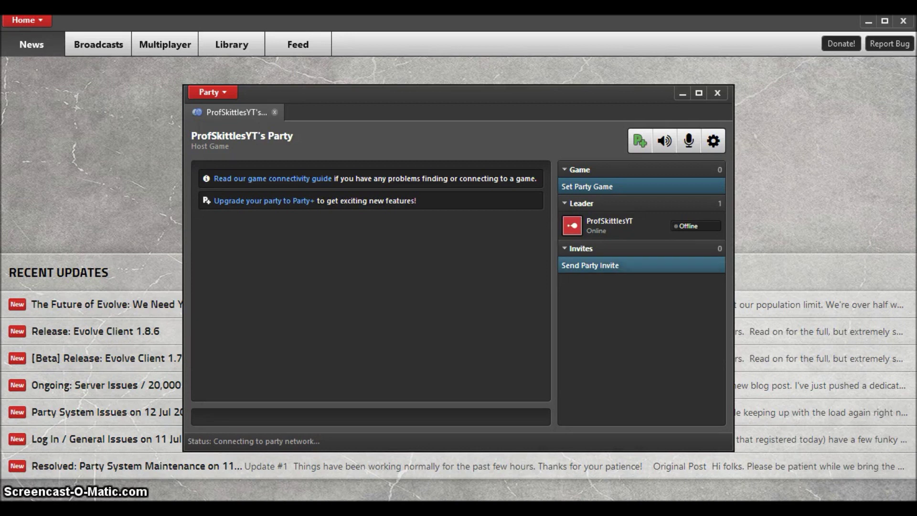
Invite the friend by username to the party, close the invite dialog, and minimize Evolve
click(590, 265)
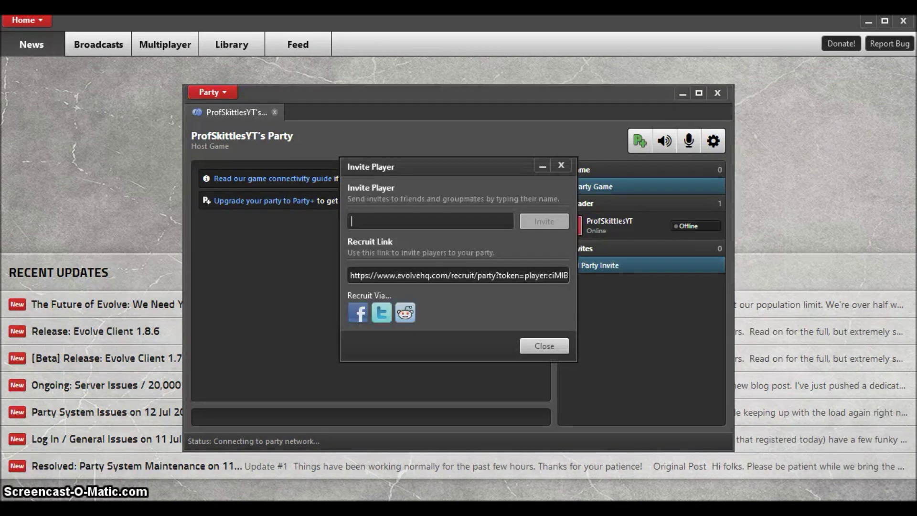
text(omgpotatoga)
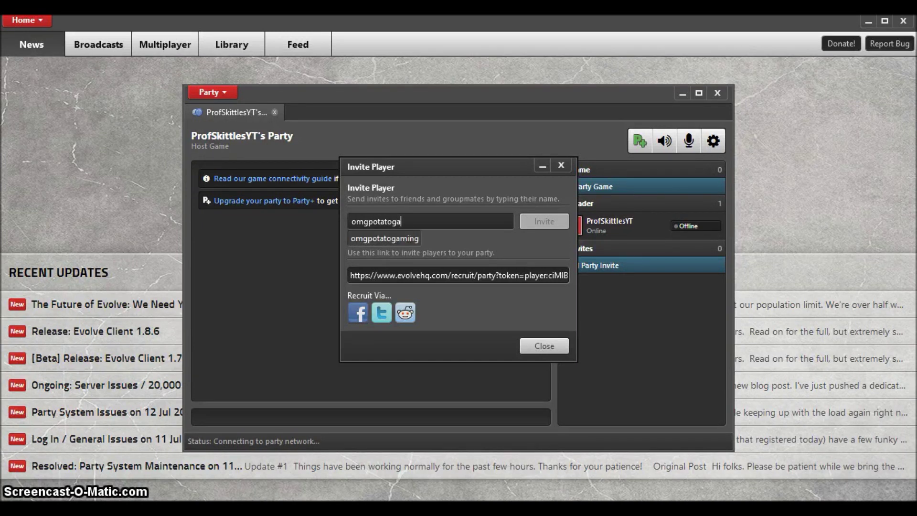
text(ming)
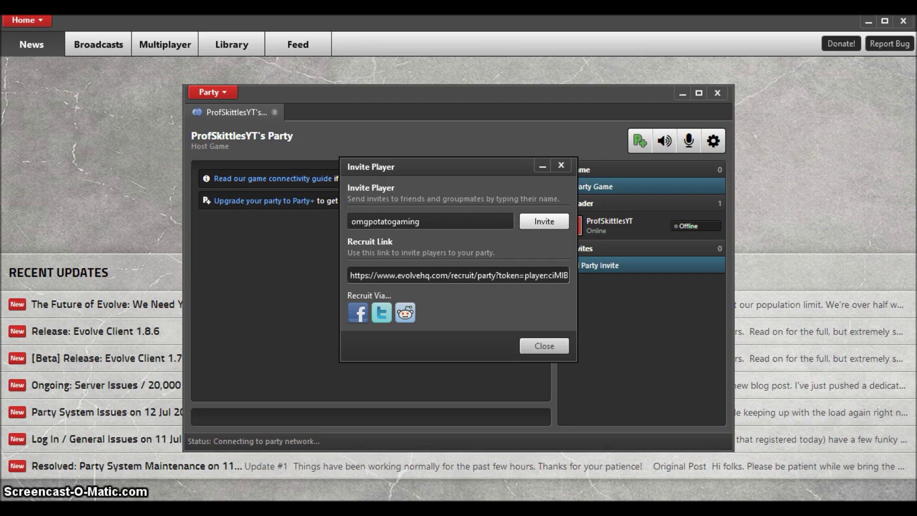
key(Return)
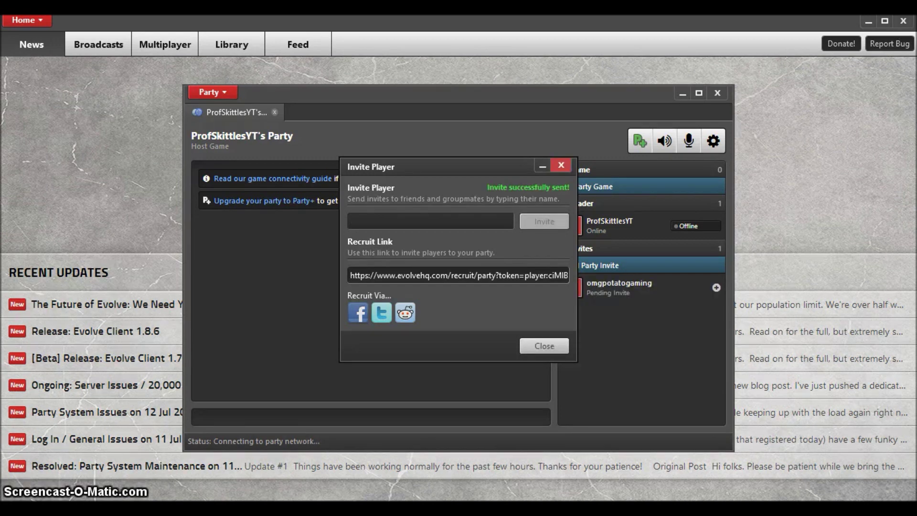
click(561, 164)
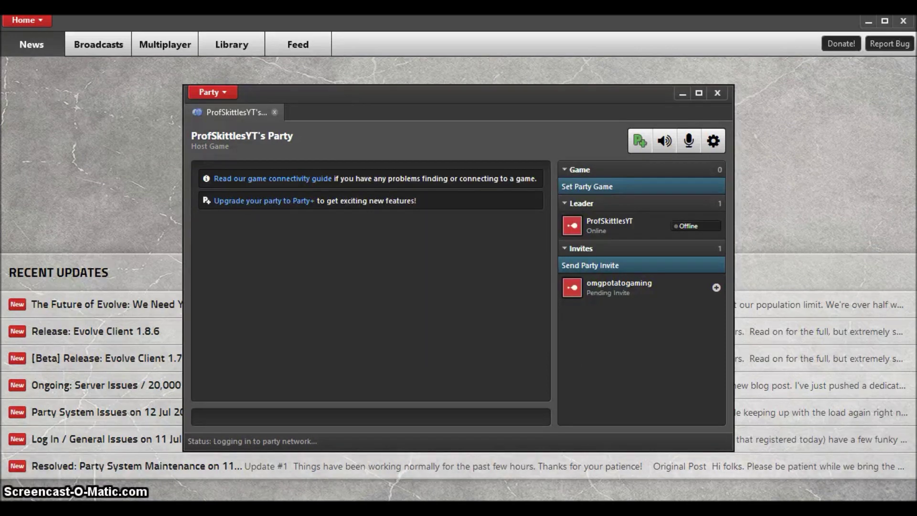
click(868, 21)
Minimize the party window, close Steam's Update News, and restore the party from the taskbar
click(682, 93)
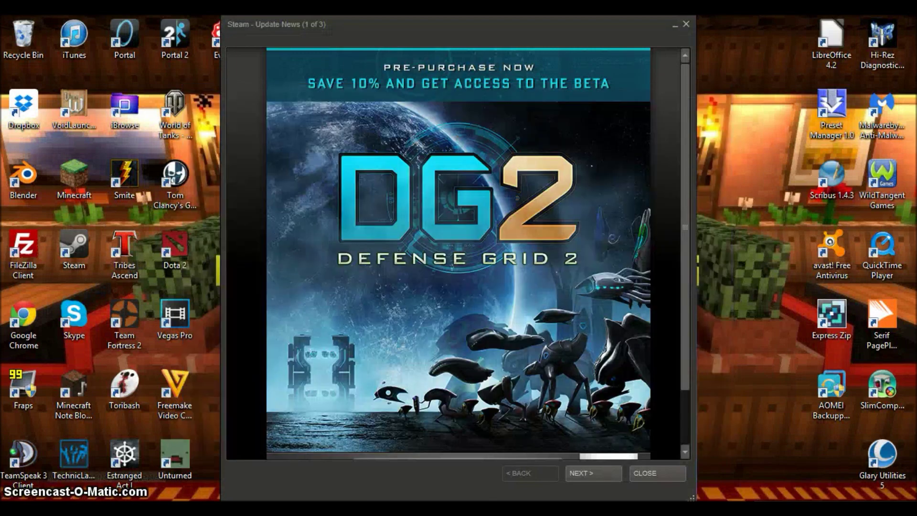
key(alt+F4)
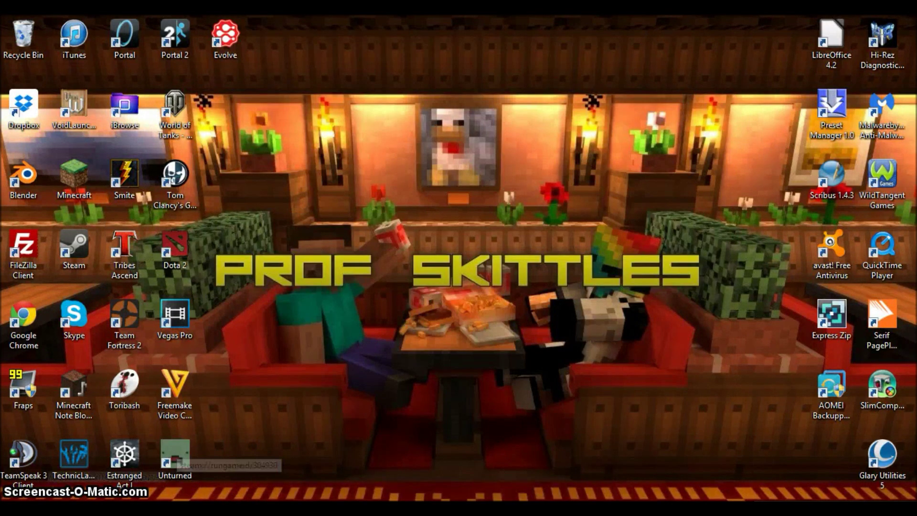
click(507, 430)
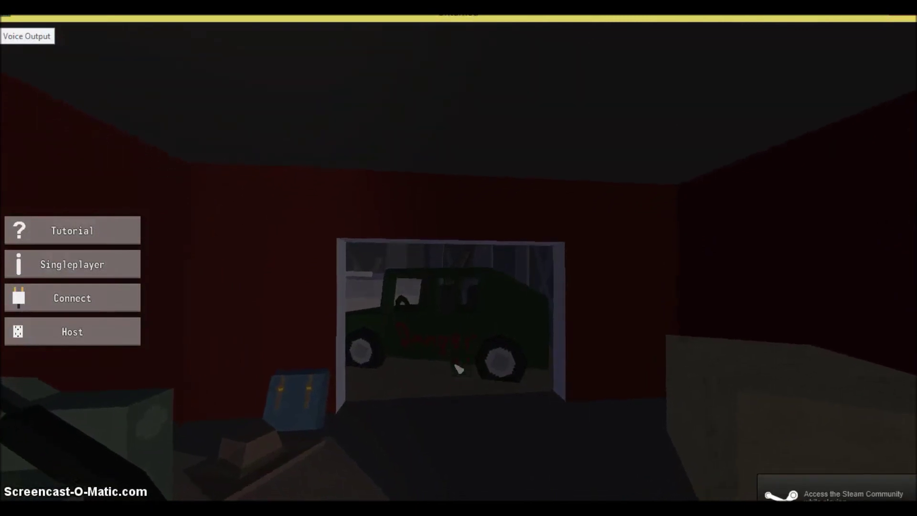
Host an Unturned server on the Arena map with a new three-character password
click(27, 330)
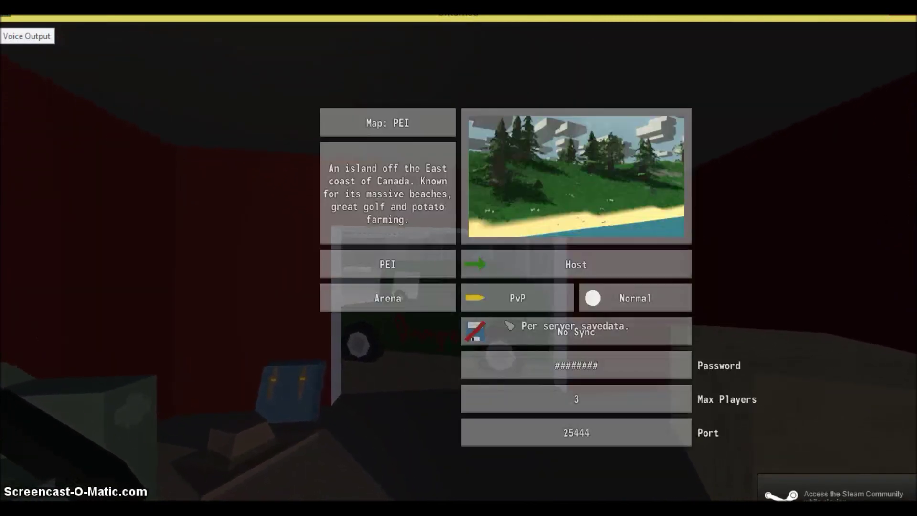
click(396, 301)
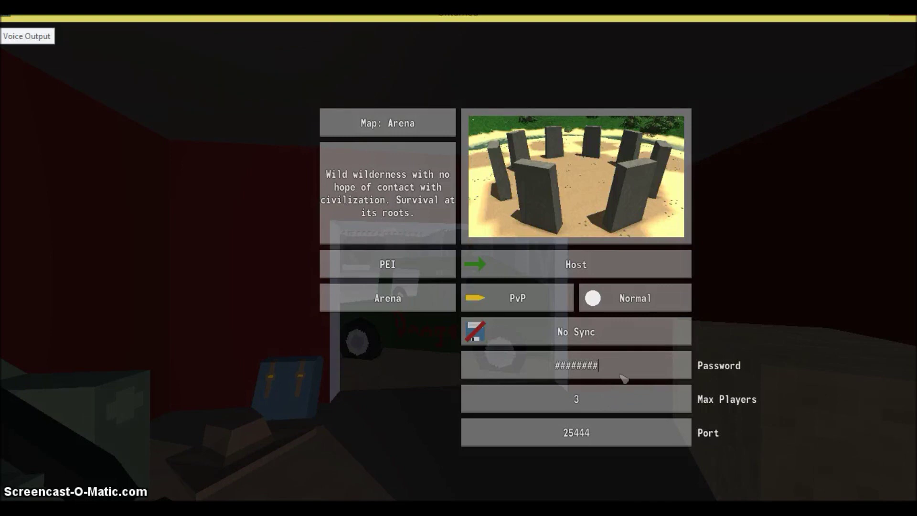
key(BackSpace)
key(BackSpace)
key(BackSpace)
key(BackSpace)
key(BackSpace)
key(BackSpace)
key(BackSpace)
key(BackSpace)
text(###)
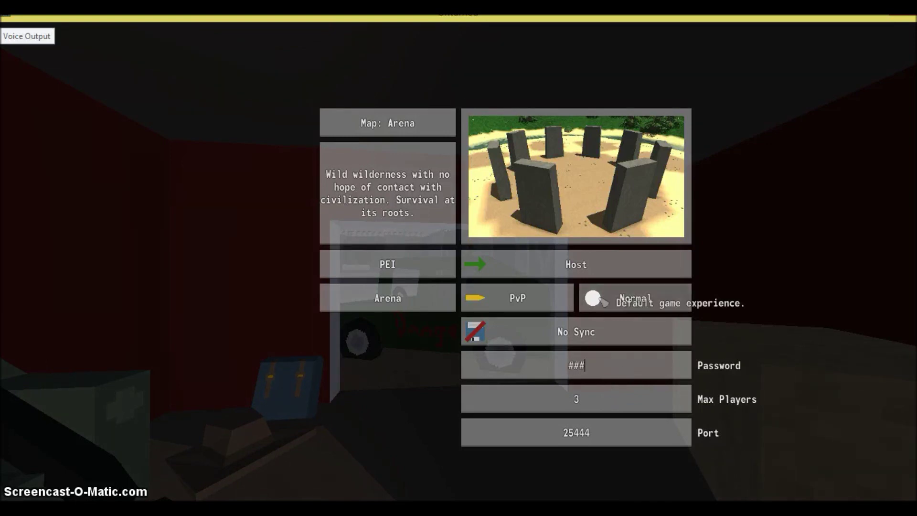
click(595, 271)
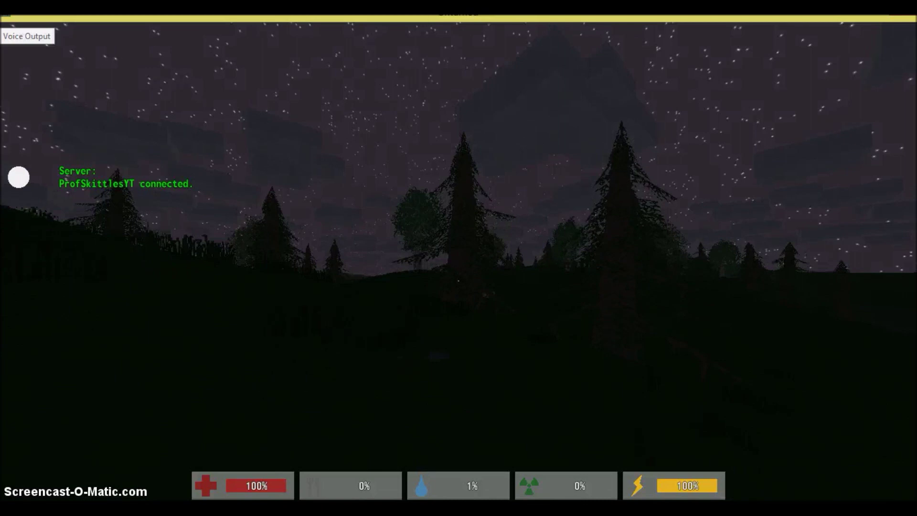
Toggle the inventory, take out the flashlight, then Escape to disconnect from the Arena game
key(Tab)
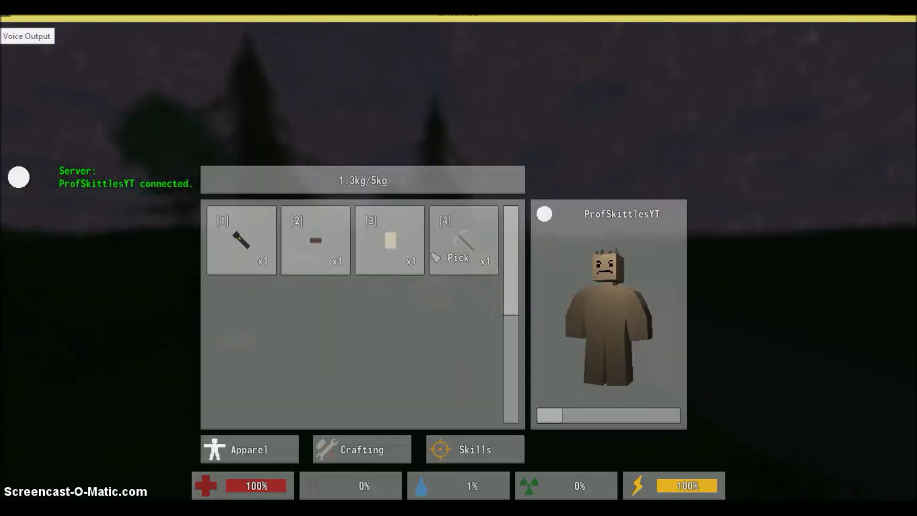
key(Tab)
key(1)
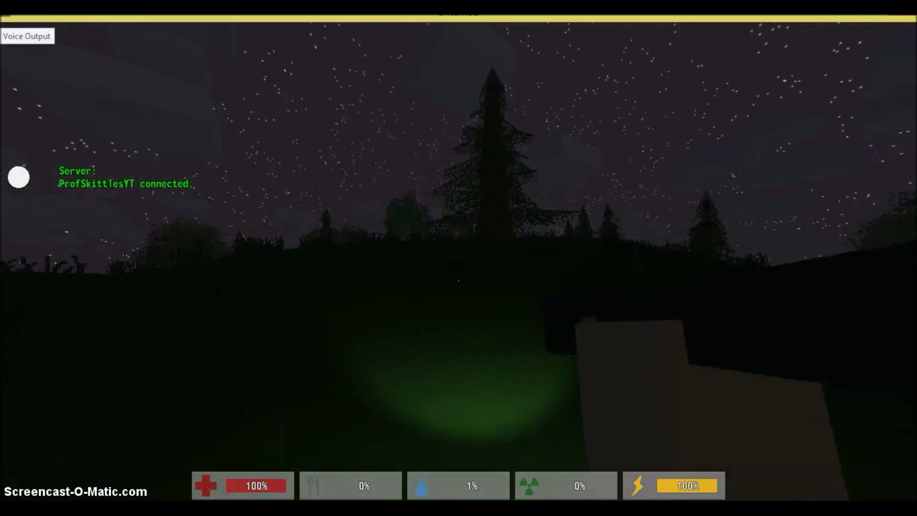
key(Escape)
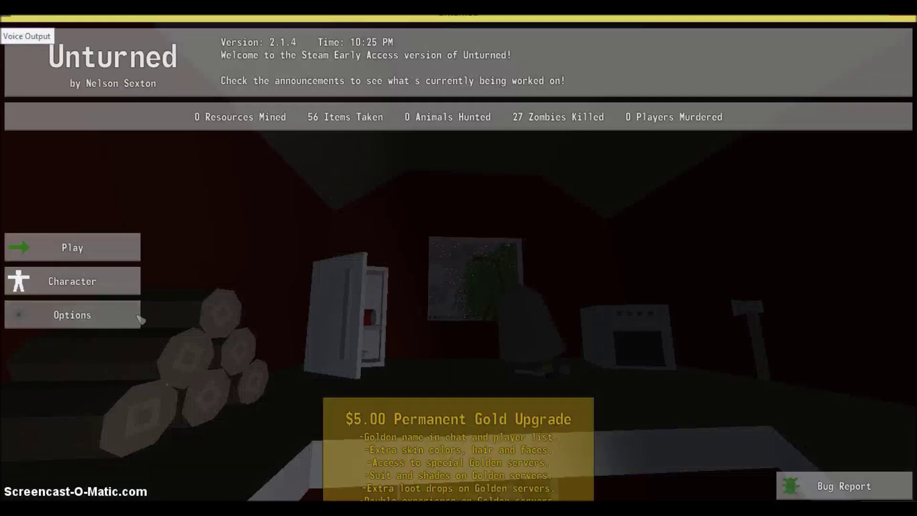
Open Play > Connect, clear the old IP, and check the party leader's IP in Evolve
click(94, 252)
click(91, 288)
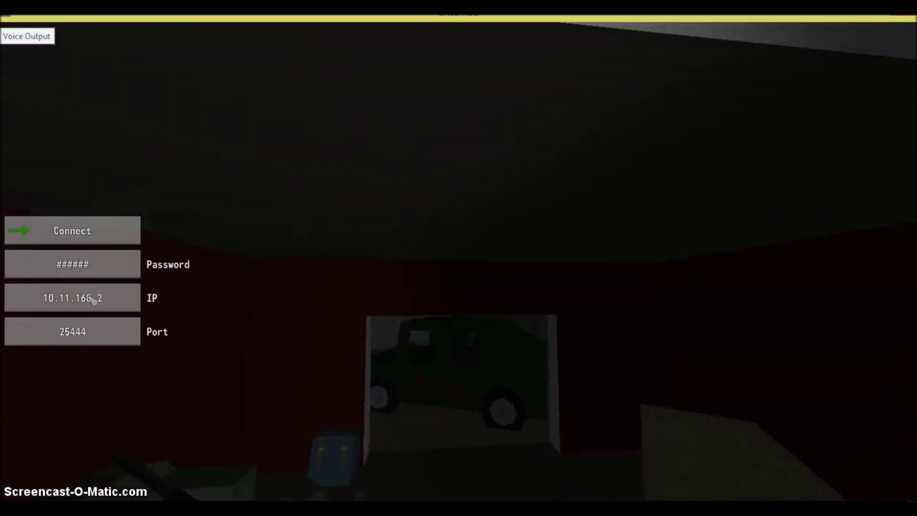
click(129, 298)
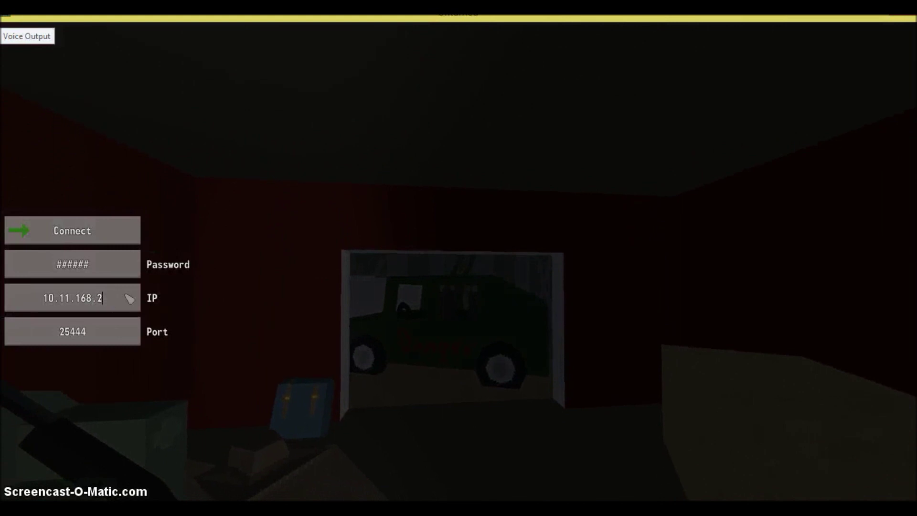
key(BackSpace)
key(BackSpace)
key(BackSpace)
key(BackSpace)
key(BackSpace)
key(BackSpace)
key(BackSpace)
key(BackSpace)
key(BackSpace)
key(BackSpace)
key(BackSpace)
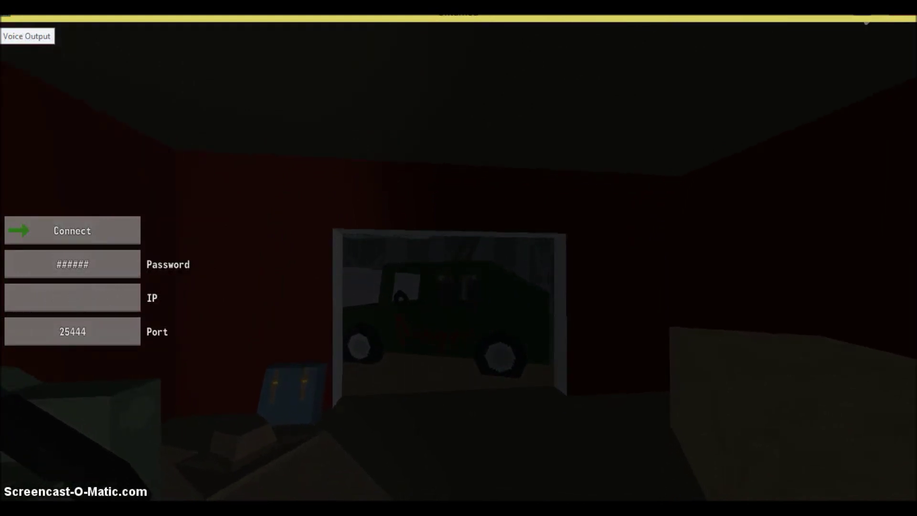
key(alt+Tab)
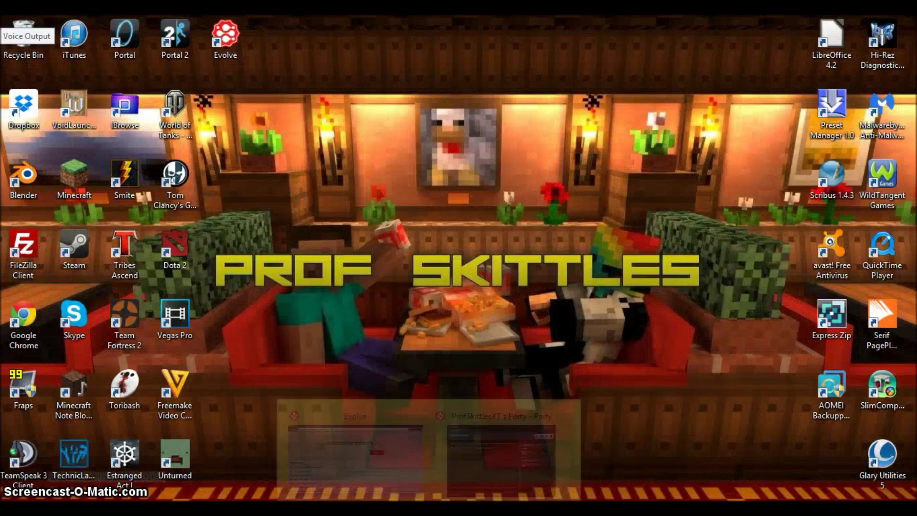
key(alt+Tab)
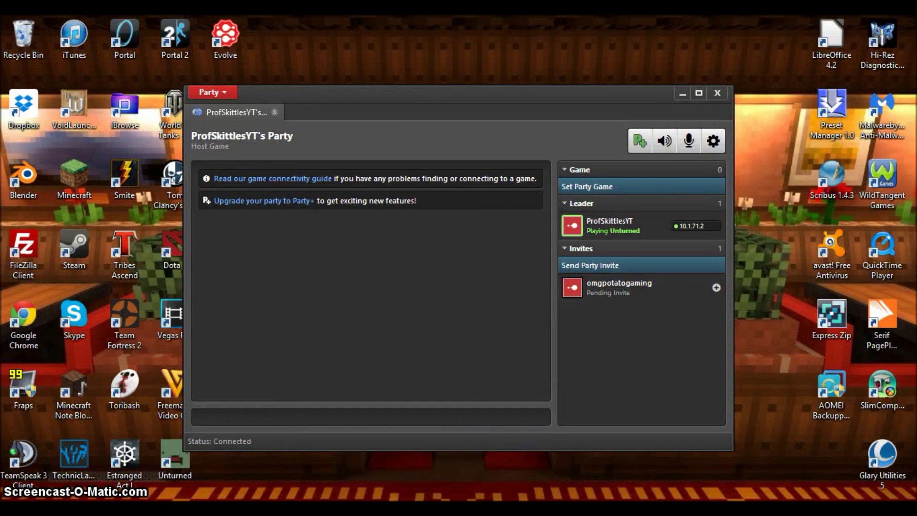
click(682, 93)
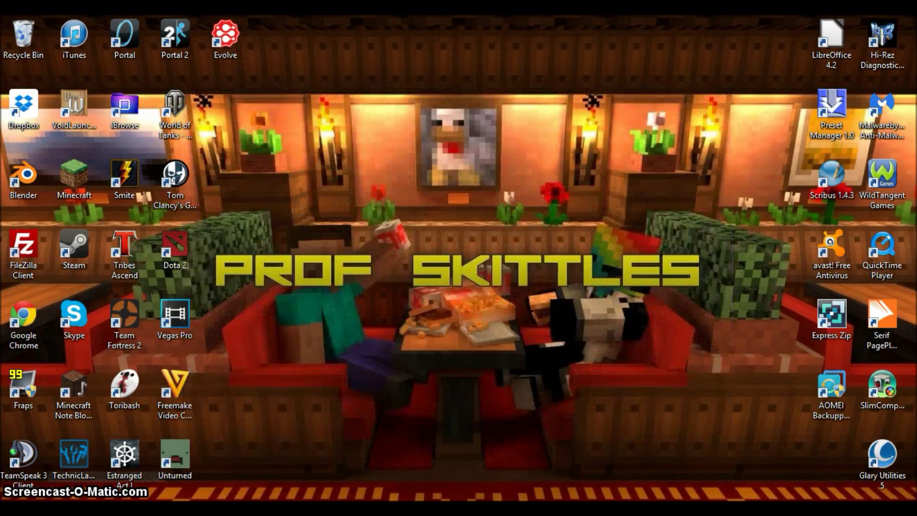
click(491, 444)
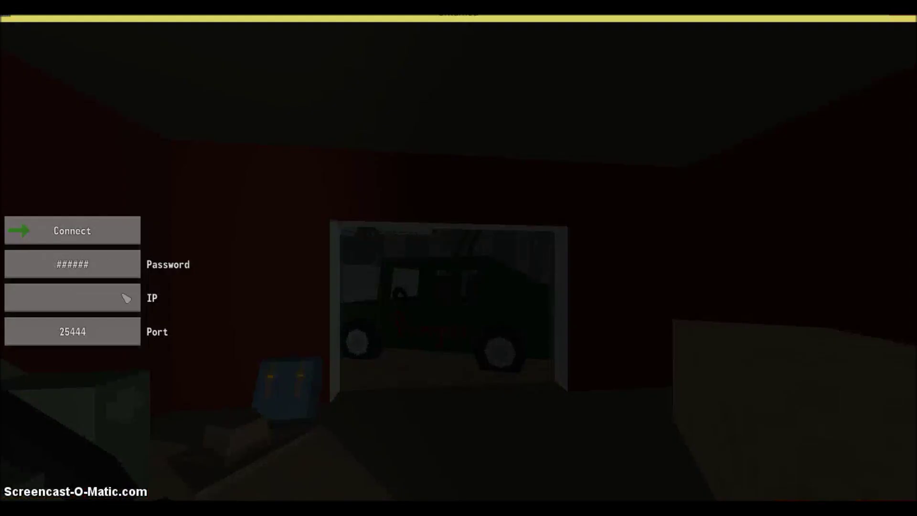
Connect to 10.1.71.2 on port 25444 after re-entering the server password
click(126, 298)
text(10.1.7)
text(.2)
click(122, 273)
key(BackSpace)
key(BackSpace)
key(BackSpace)
key(BackSpace)
key(BackSpace)
key(BackSpace)
text(###)
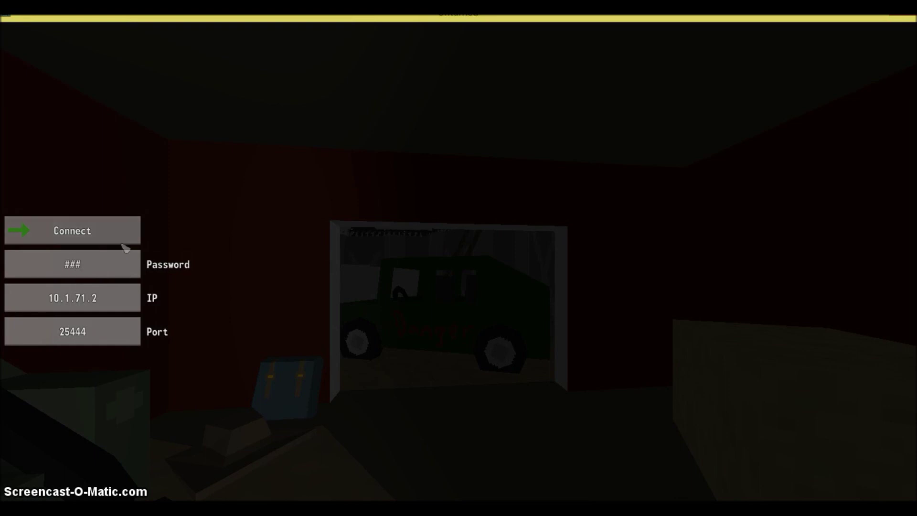
key(Return)
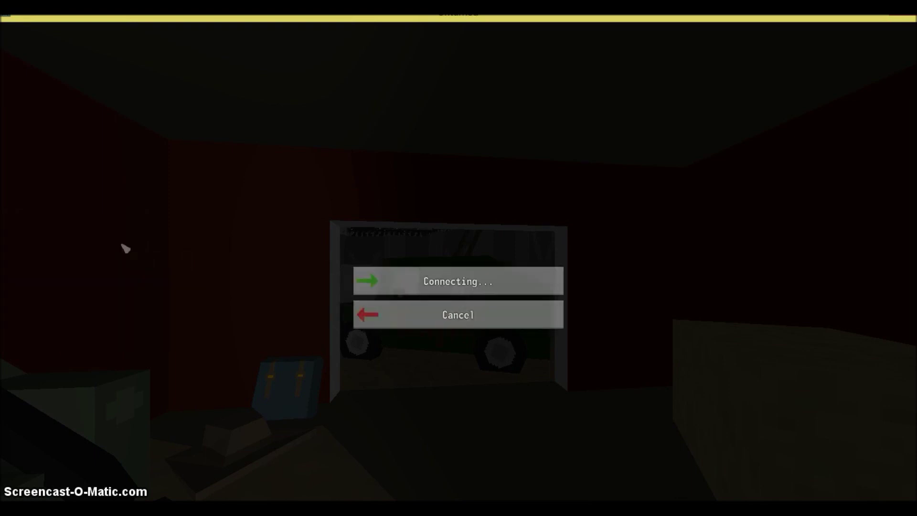